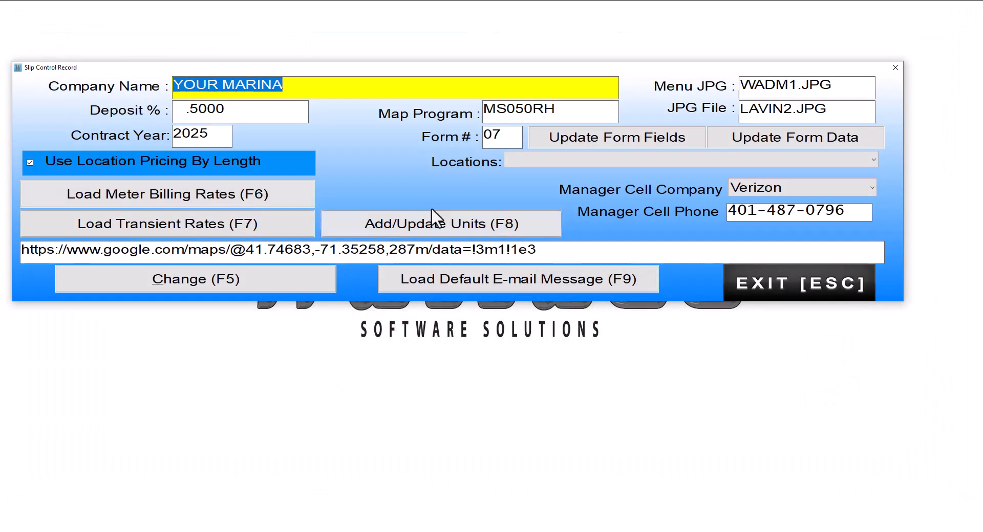
# Review the meter billing rate table's types, bill codes and flat rates, and close the marina control record.
pyautogui.click(142, 204)
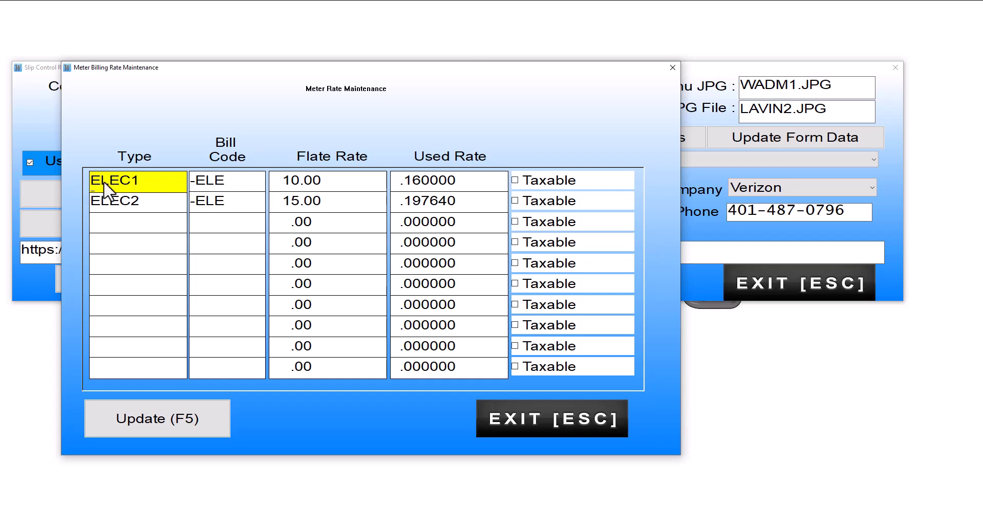
pyautogui.click(214, 191)
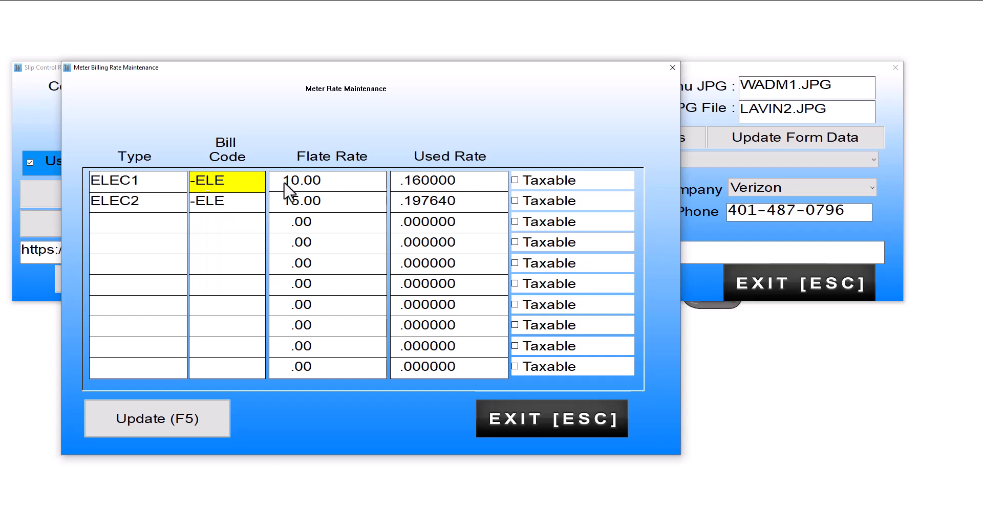
pyautogui.click(341, 190)
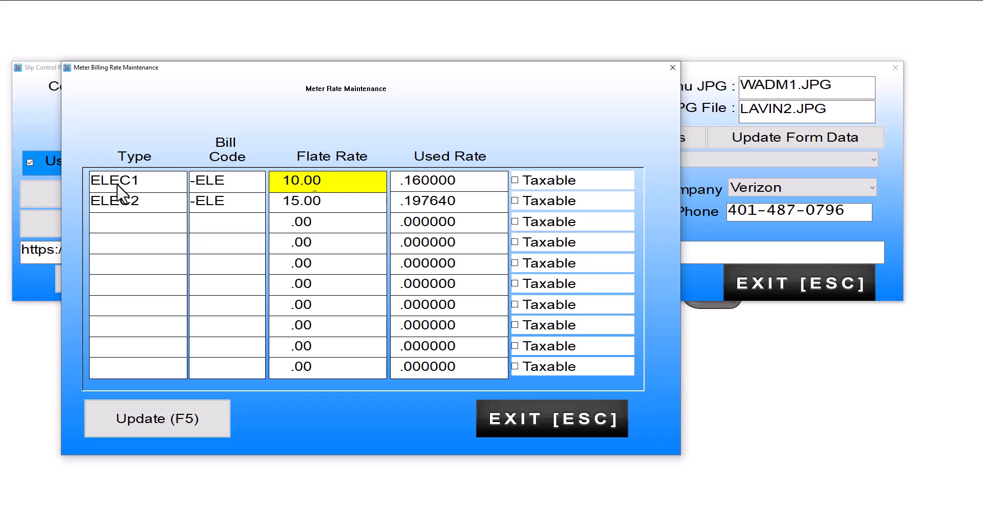
pyautogui.click(524, 419)
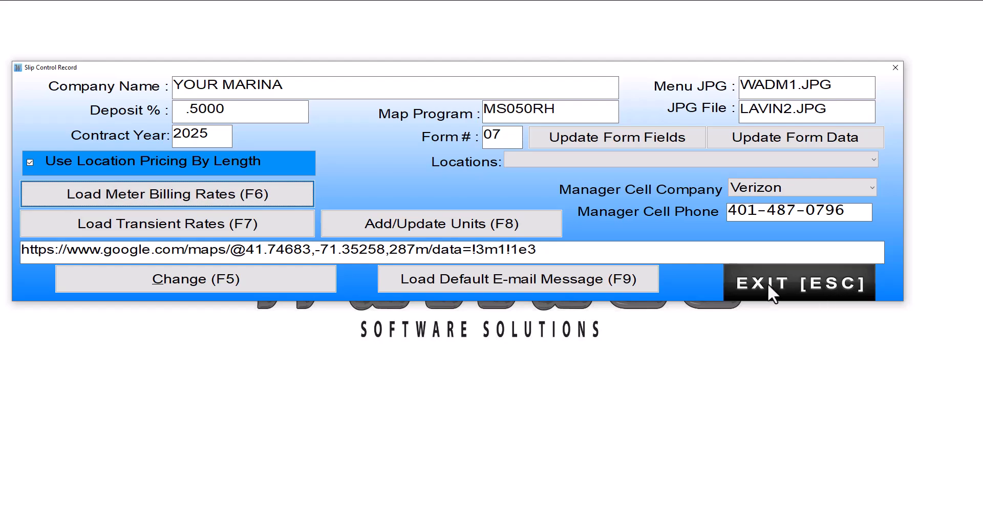
pyautogui.click(767, 284)
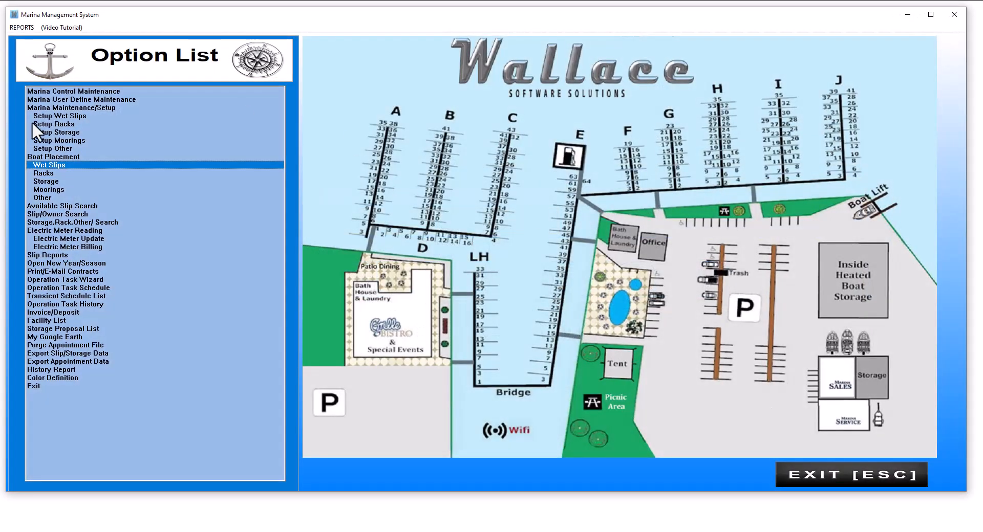
# Review the meter ID, type, voltages and amps in wet slip A-115's setup record, and return to the option list.
pyautogui.click(71, 116)
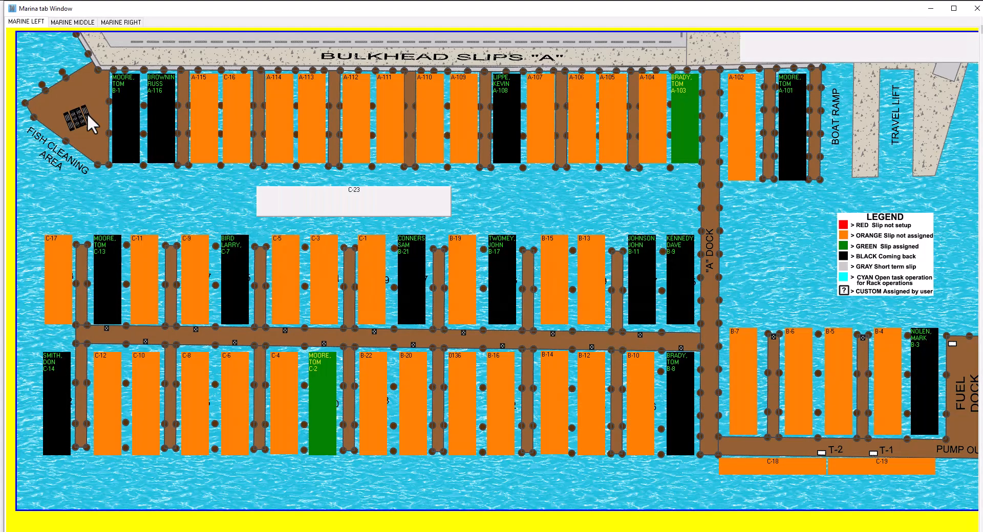
pyautogui.click(205, 105)
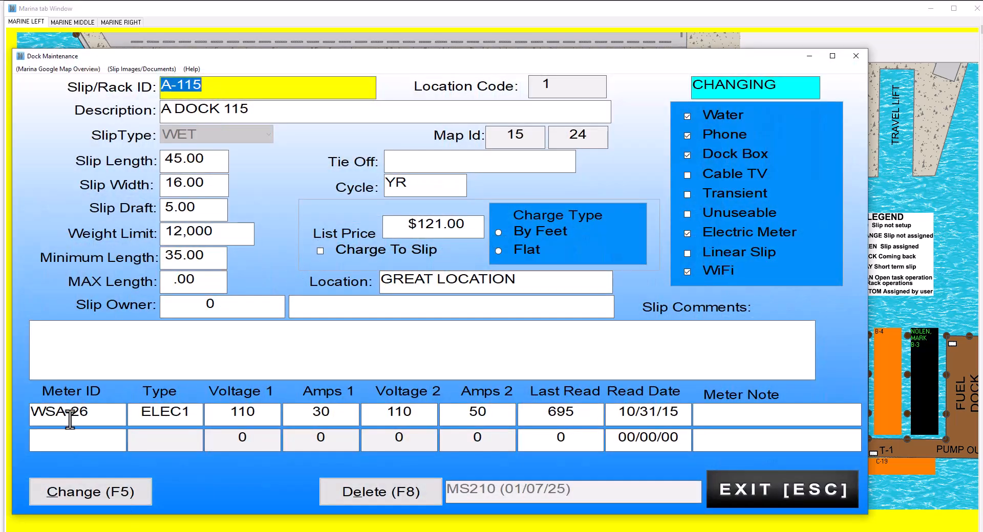
pyautogui.click(180, 412)
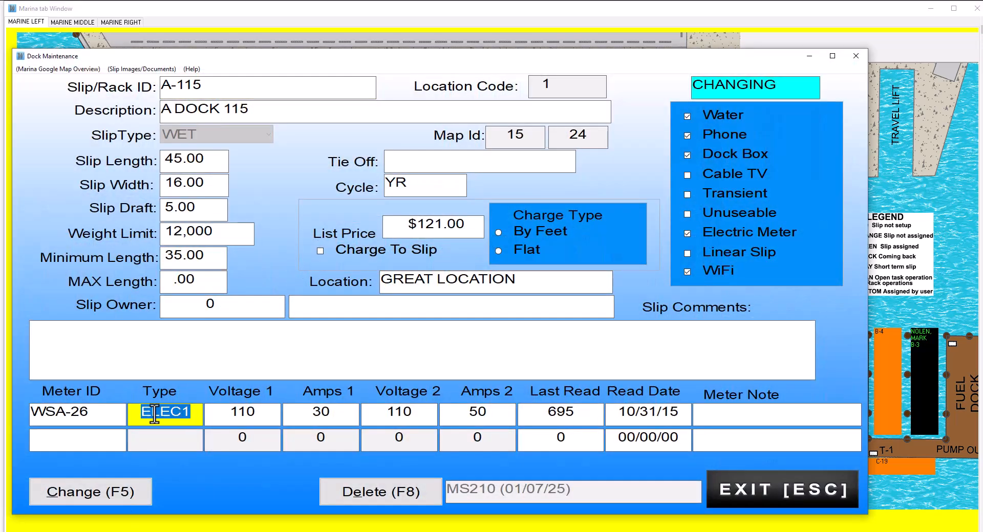
pyautogui.click(101, 420)
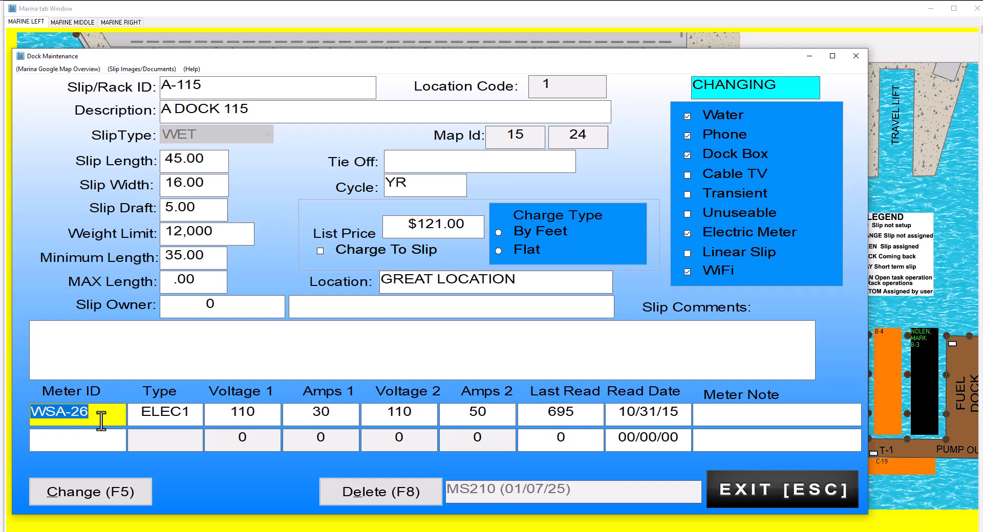
pyautogui.click(195, 415)
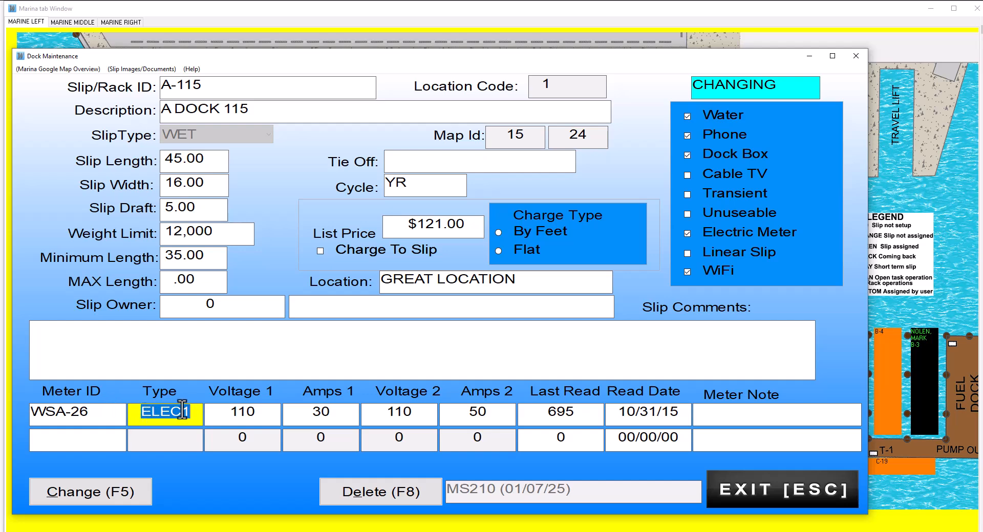
pyautogui.click(255, 415)
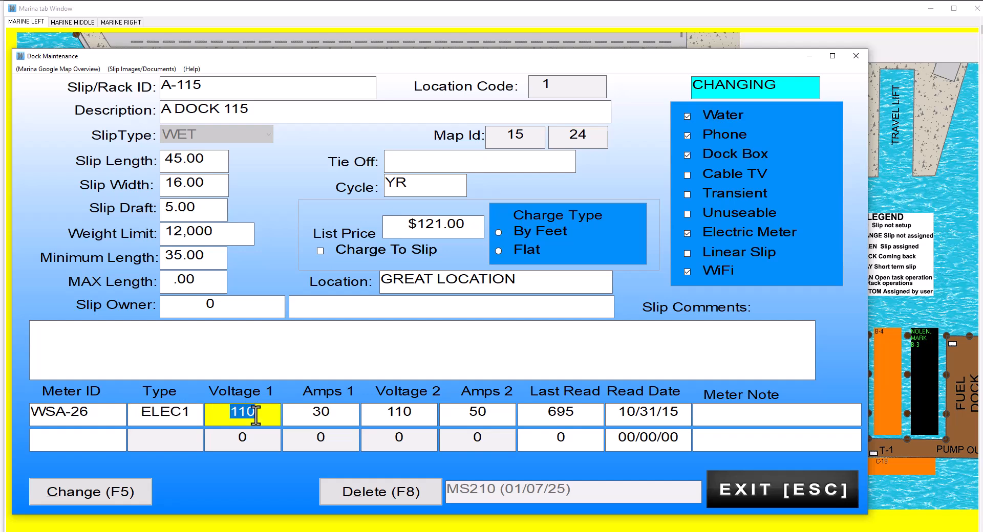
pyautogui.click(320, 421)
pyautogui.click(405, 419)
pyautogui.click(492, 420)
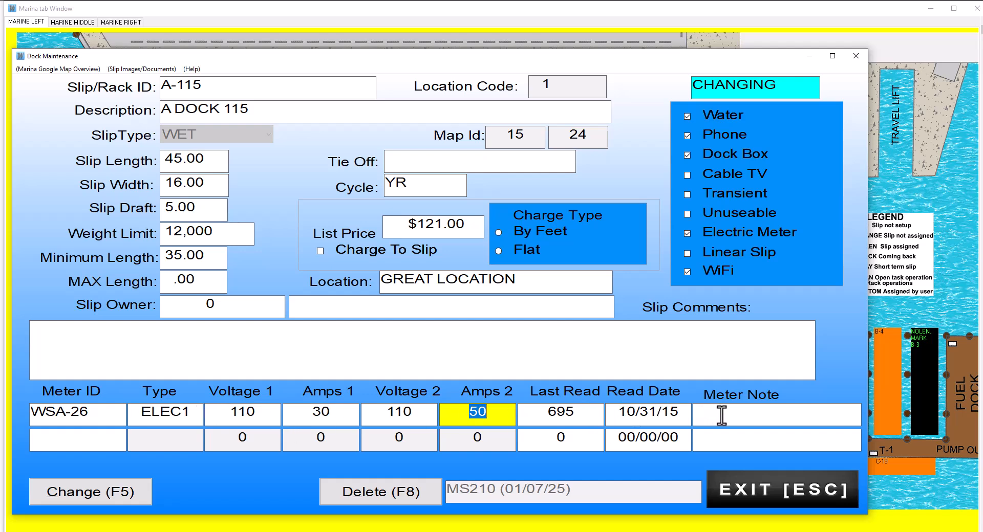
pyautogui.click(747, 489)
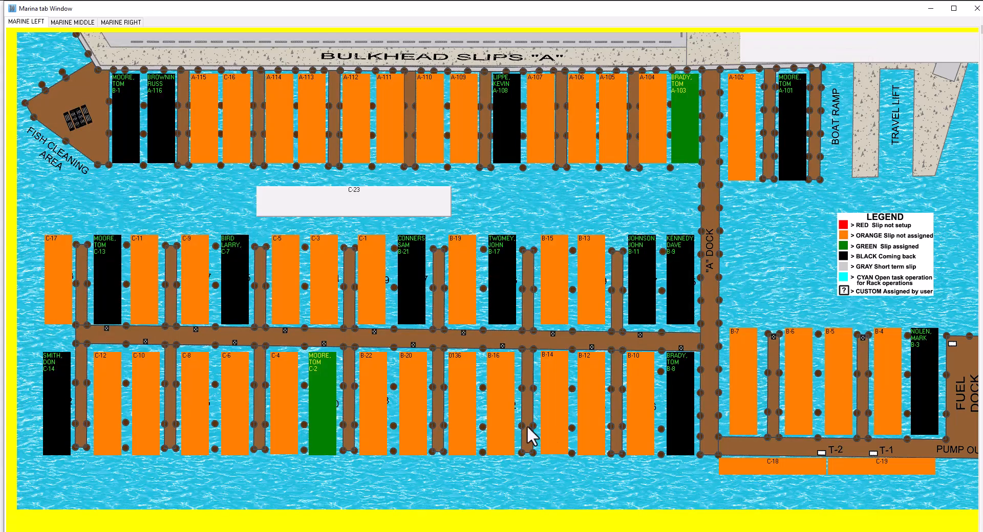
pyautogui.press('Escape')
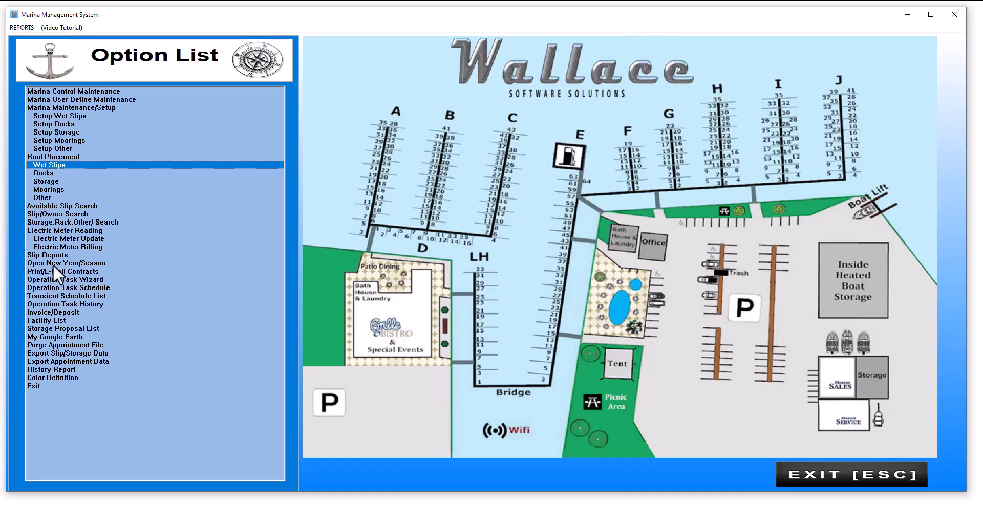
# Clear the old worksheet files and preview the electric meter reading sheet for all wet slips, sorted by Slip Type, Location, Slip/Product ID.
pyautogui.click(64, 231)
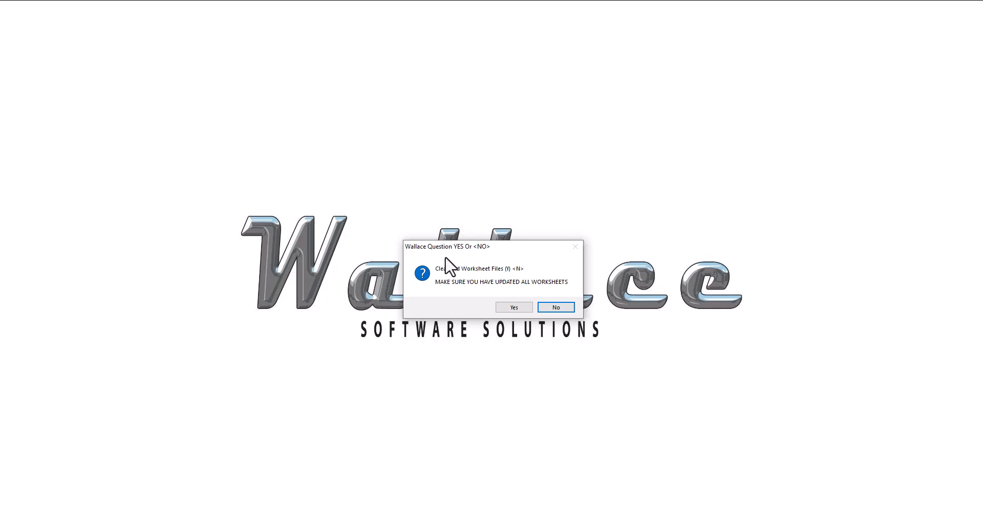
pyautogui.click(513, 307)
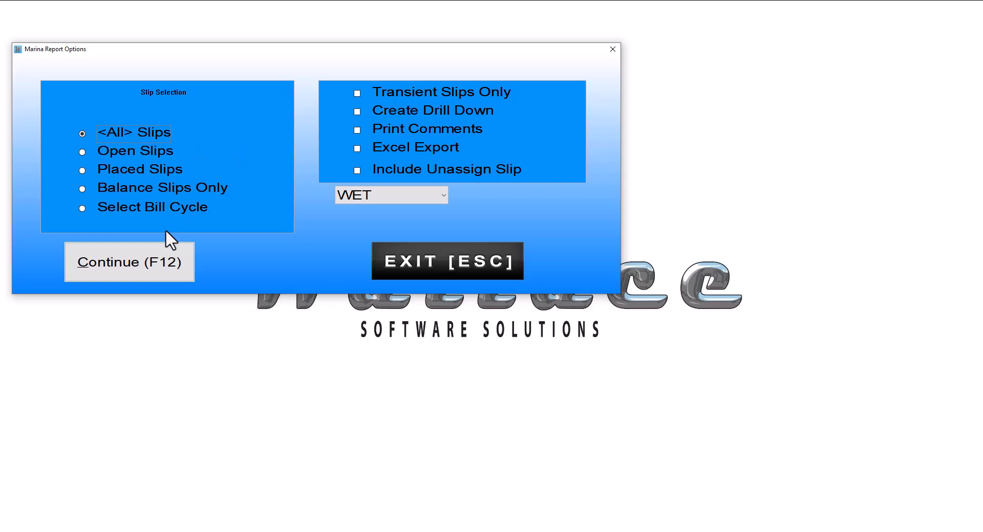
pyautogui.click(120, 259)
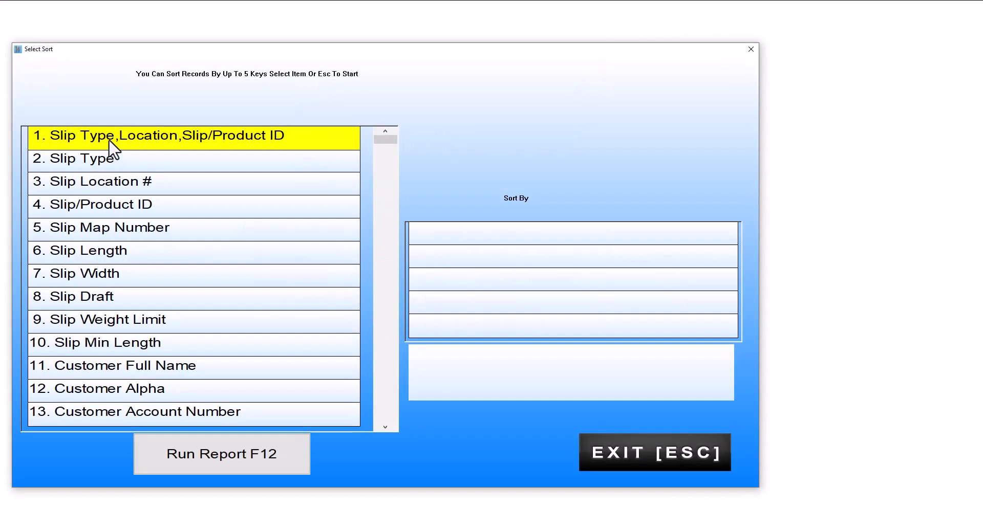
pyautogui.click(110, 142)
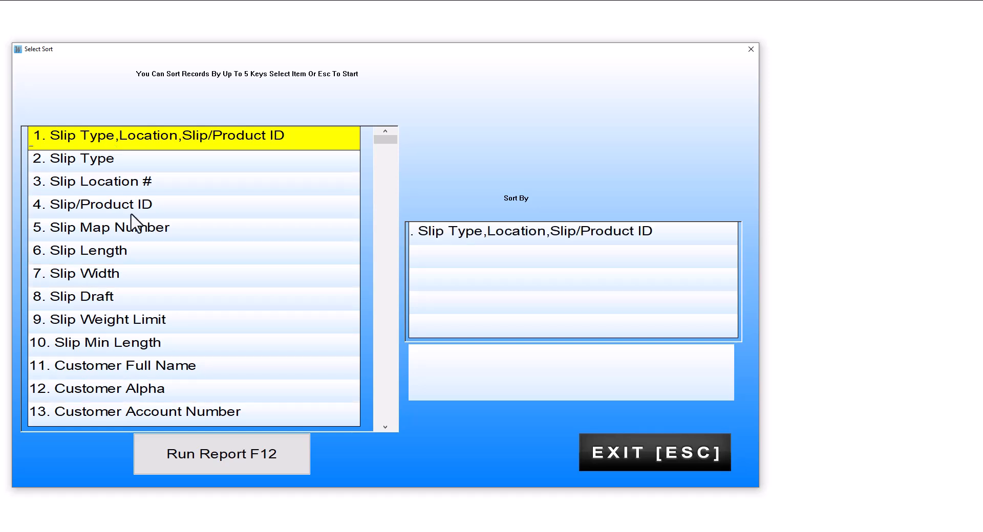
pyautogui.click(227, 453)
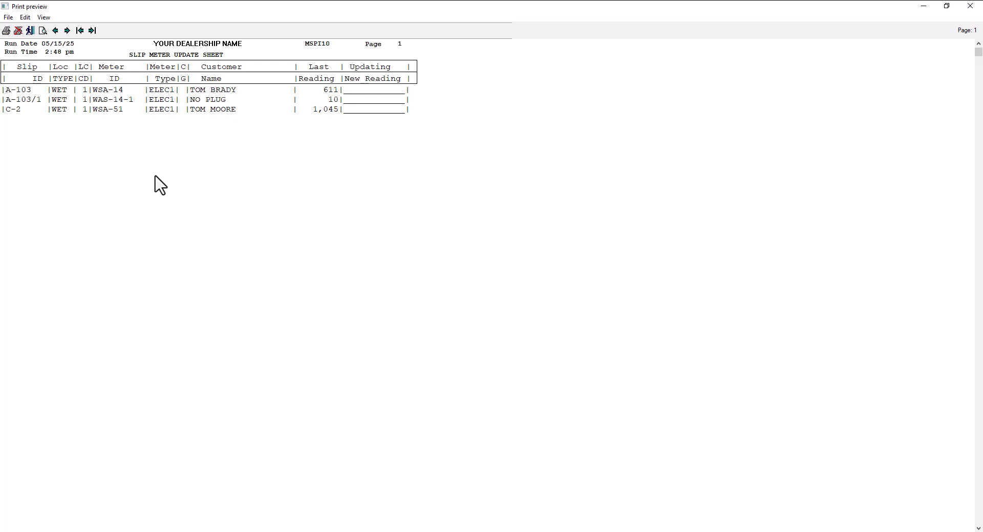
pyautogui.click(18, 30)
pyautogui.click(482, 306)
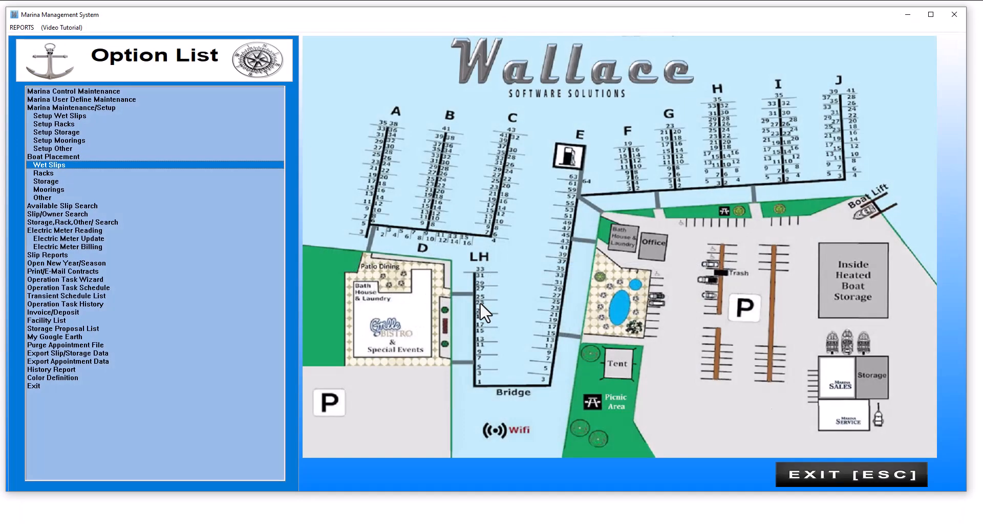
# Open the electric meter update worksheet and set the new reading for slip A-103 to 700.
pyautogui.click(80, 237)
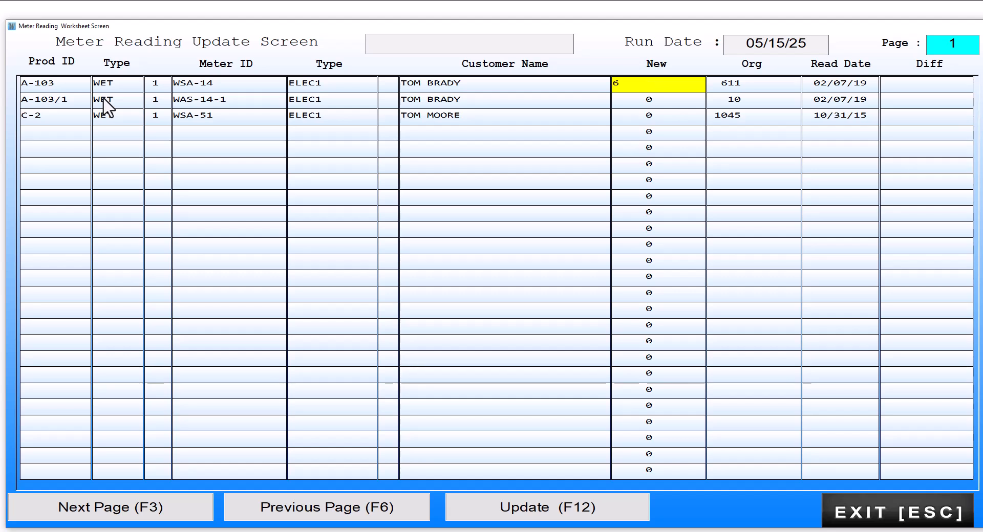
pyautogui.press('Return')
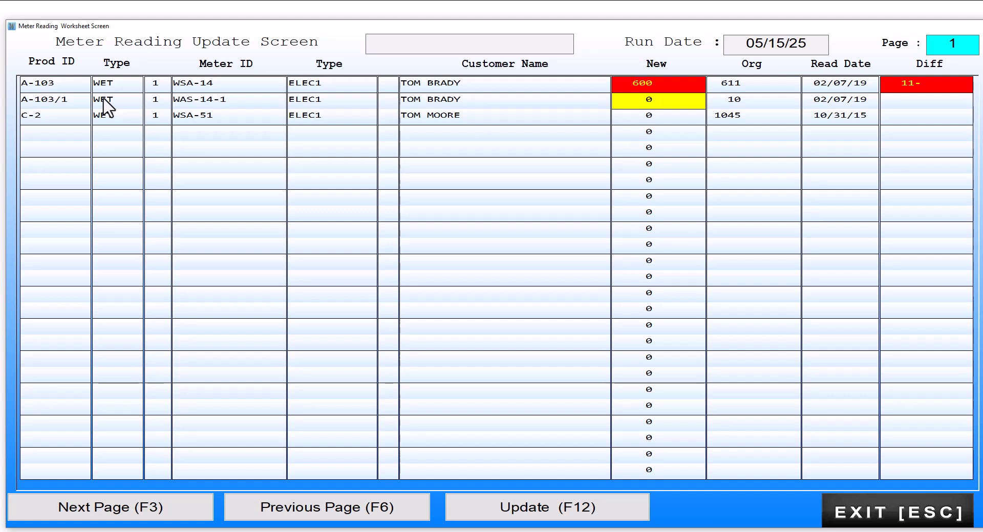
pyautogui.press('Up')
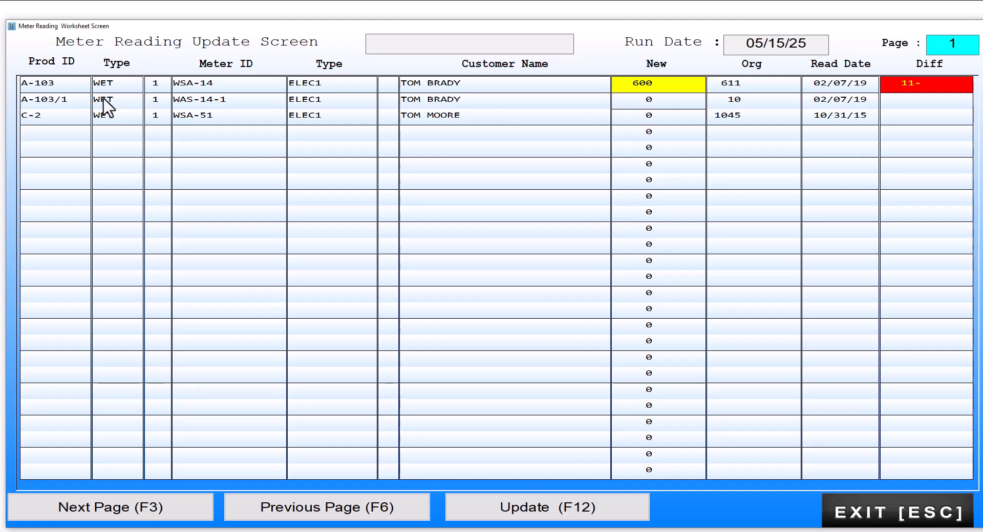
pyautogui.write('7')
pyautogui.press('Return')
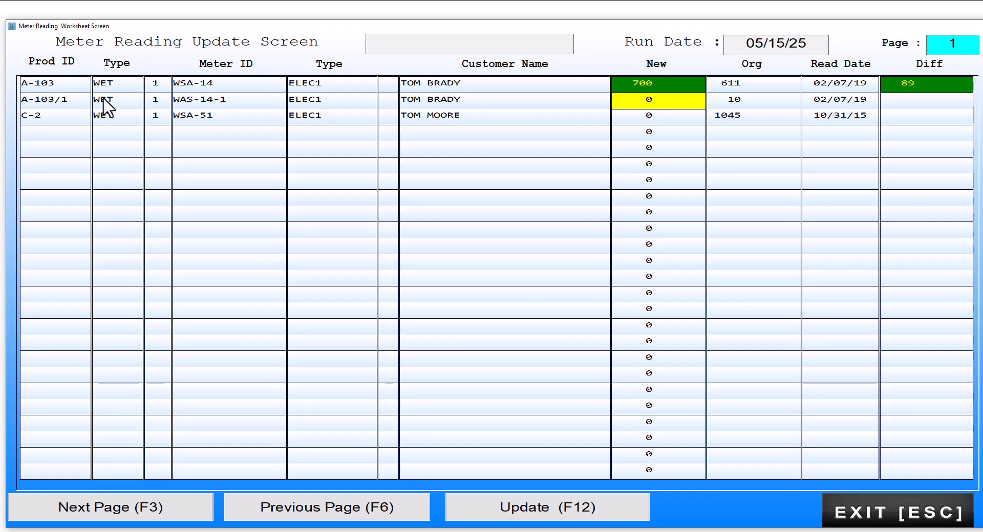
# Set the new meter readings to 100 for slip A-103/1 and 1300 for slip C-2.
pyautogui.press('Return')
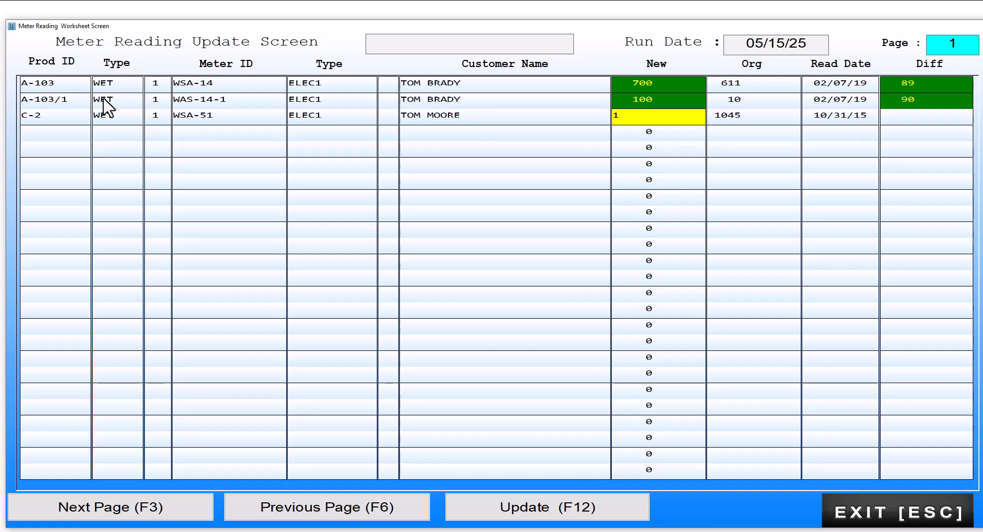
pyautogui.write('13')
pyautogui.press('Return')
pyautogui.press('Return')
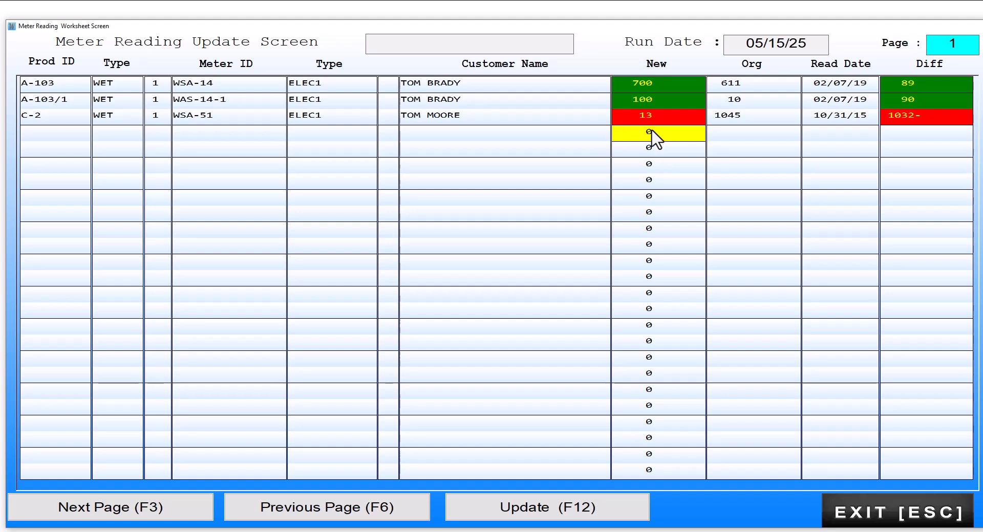
pyautogui.press('Up')
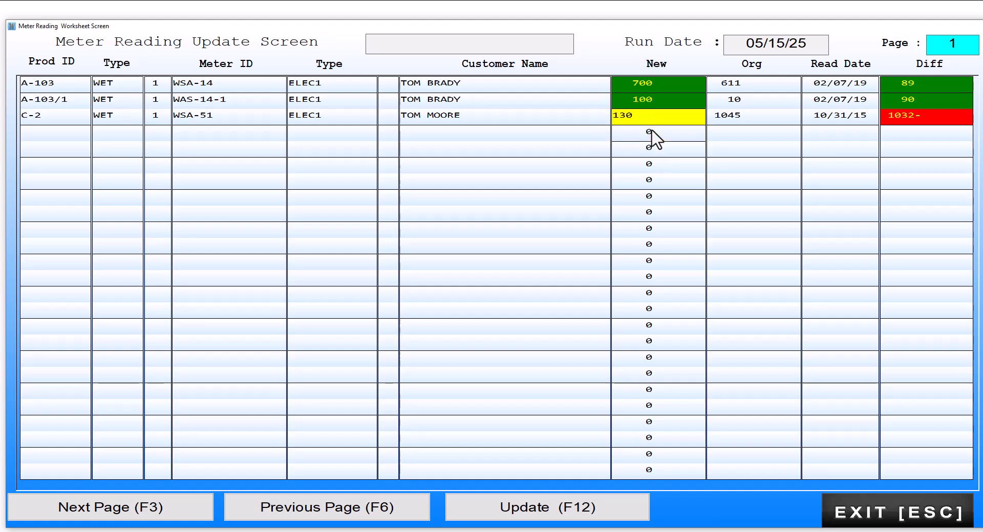
pyautogui.press('Return')
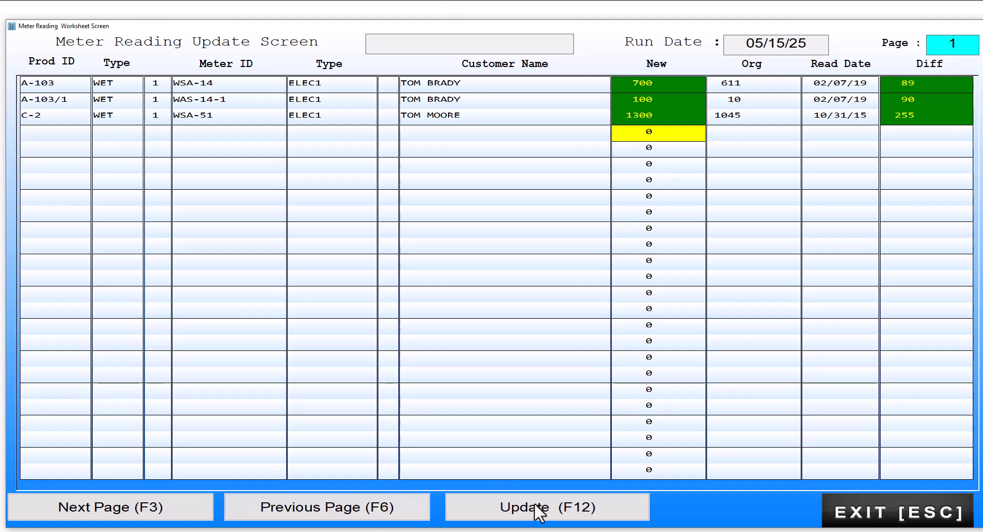
# Post the new meter readings to the slip file and preview the meter reading variance report on this user's screen.
pyautogui.click(559, 511)
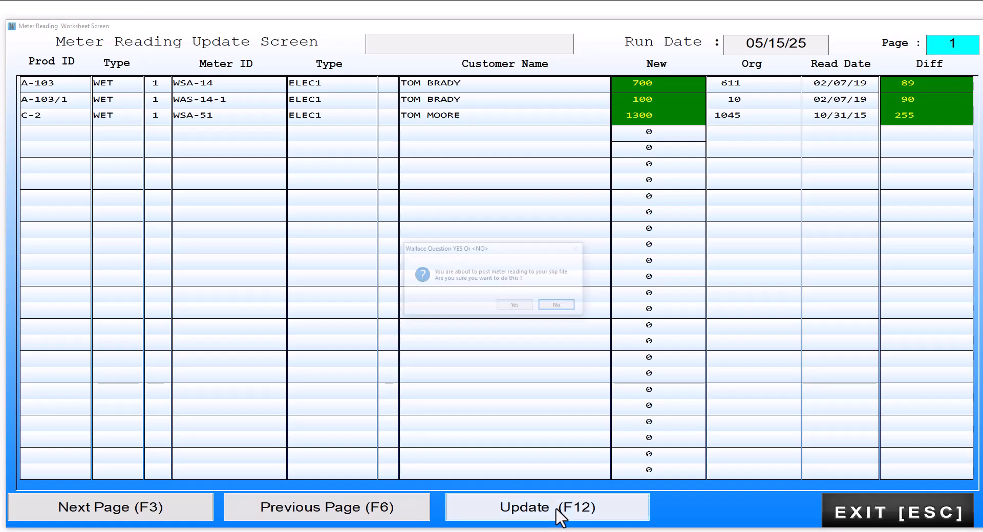
pyautogui.click(515, 306)
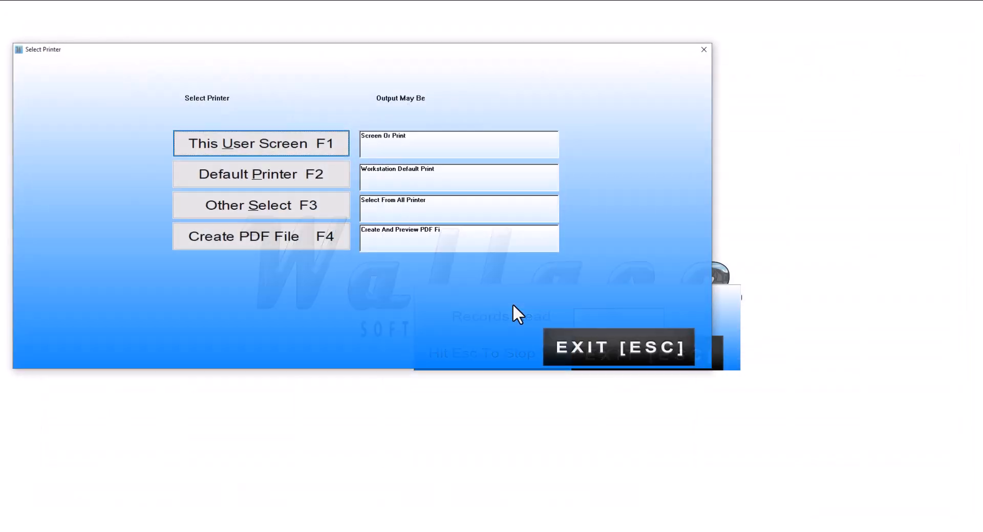
pyautogui.click(285, 148)
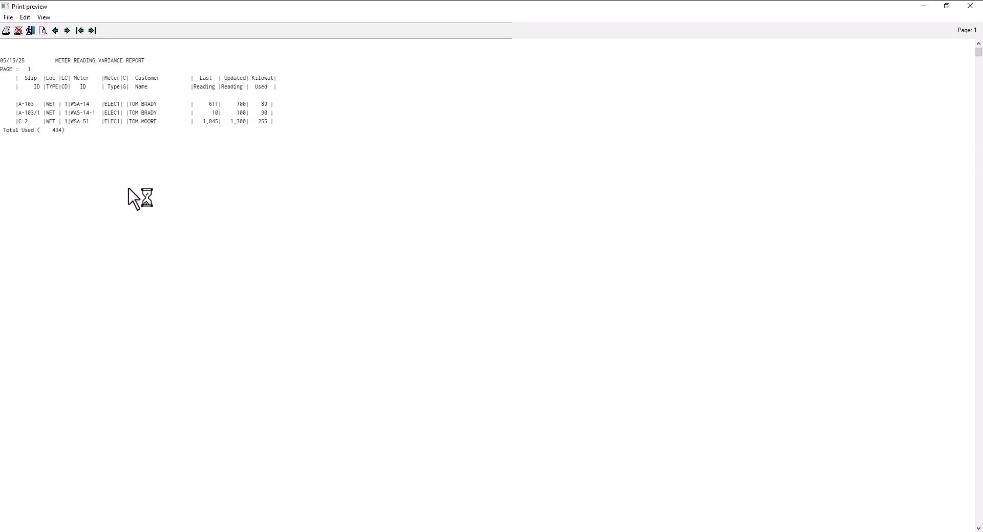
pyautogui.click(18, 31)
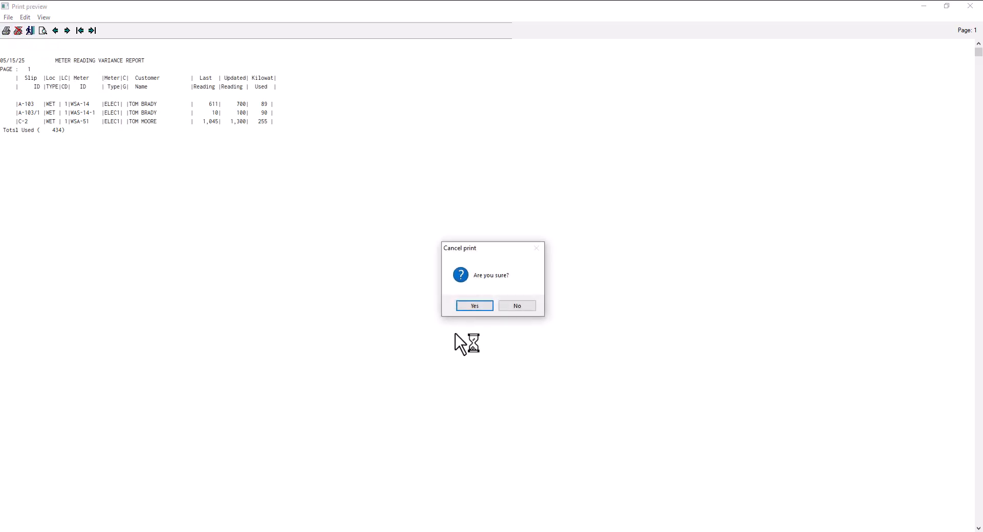
pyautogui.click(477, 307)
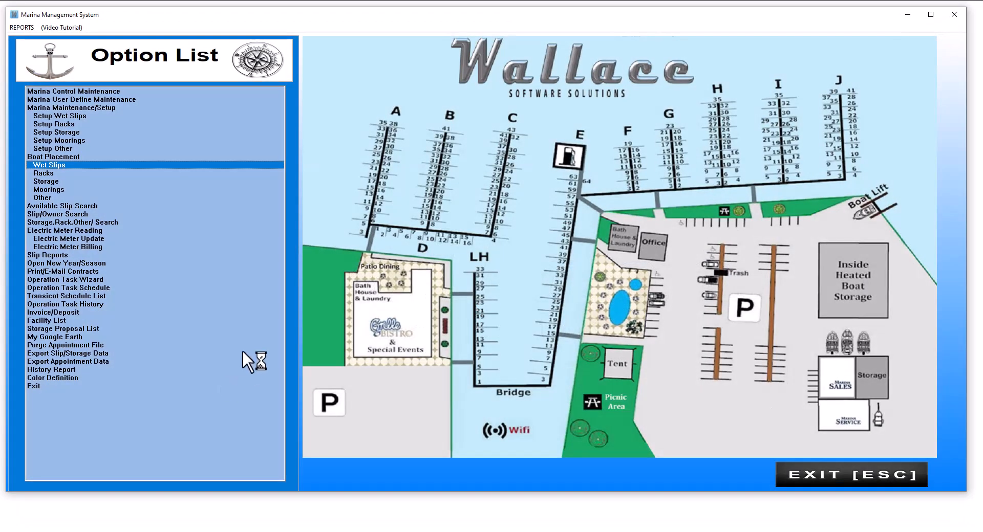
# Open the electric meter billing worksheet, review slip C-2's flat and usage charges, and save its billing entry.
pyautogui.doubleClick(78, 245)
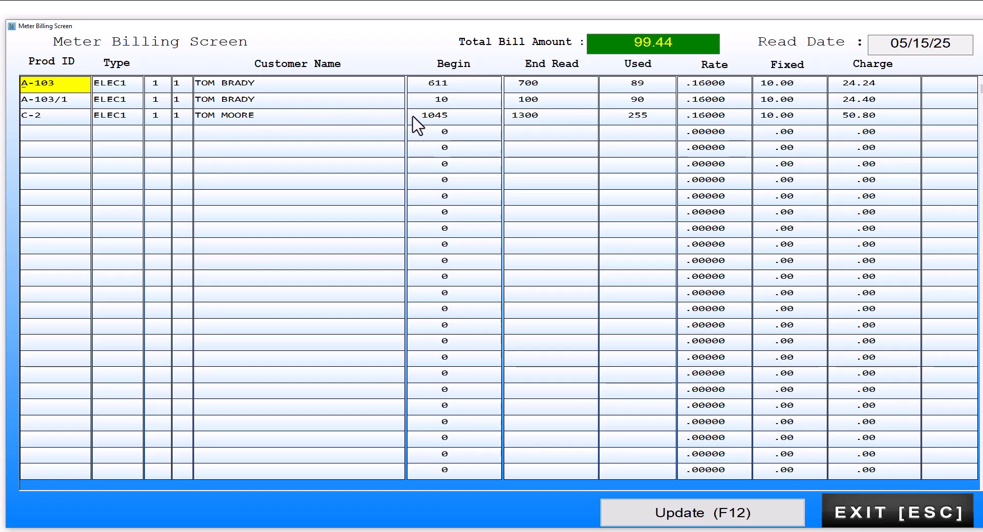
pyautogui.doubleClick(231, 121)
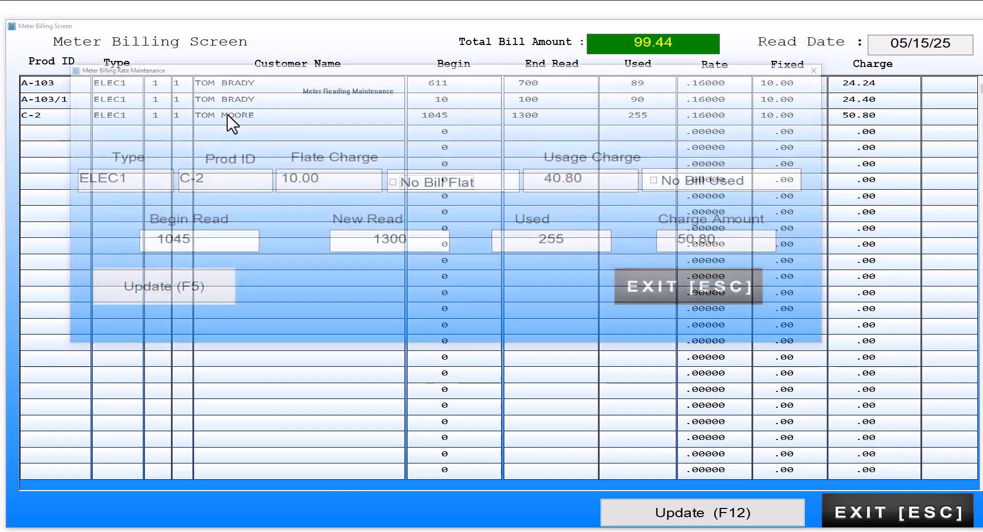
pyautogui.click(165, 294)
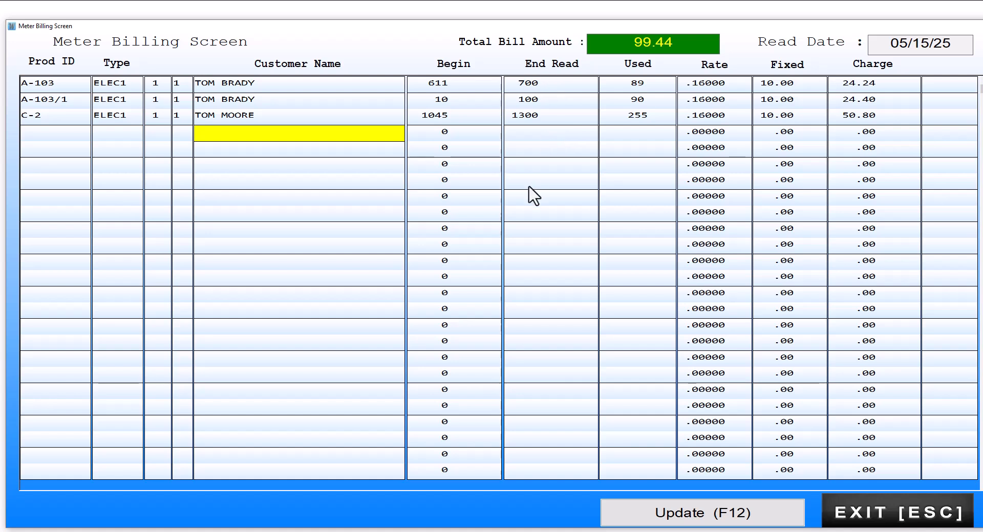
# Bill all the listed meter charges and preview the meter reading variance report on this user's screen.
pyautogui.click(696, 517)
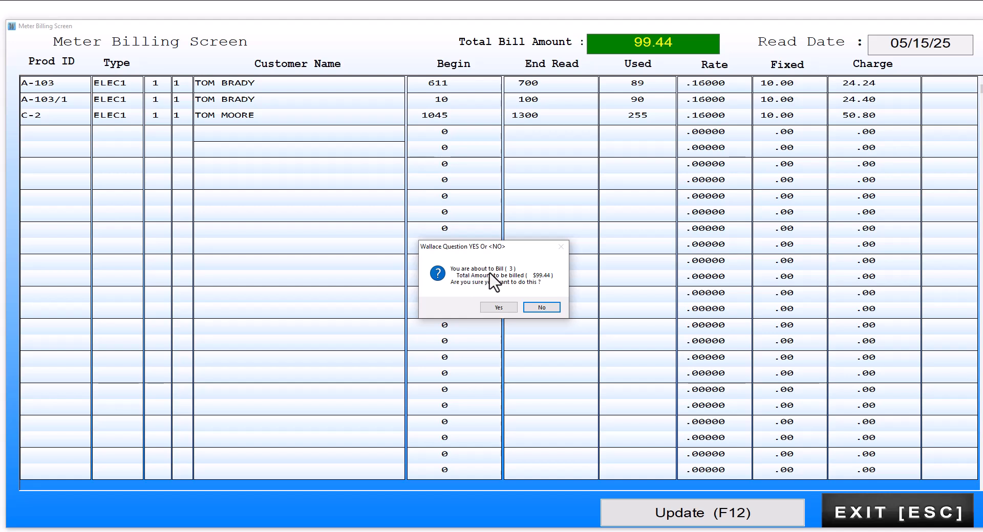
pyautogui.click(496, 307)
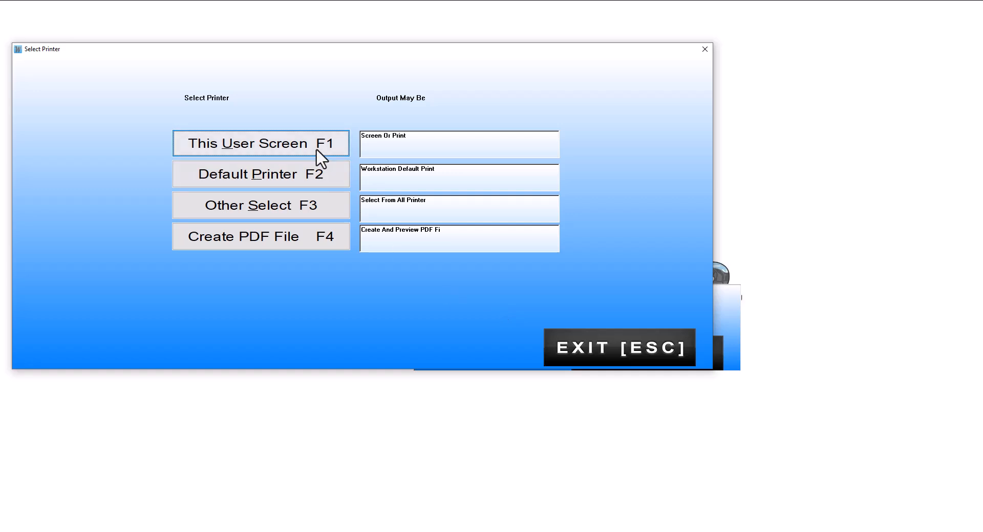
pyautogui.click(317, 150)
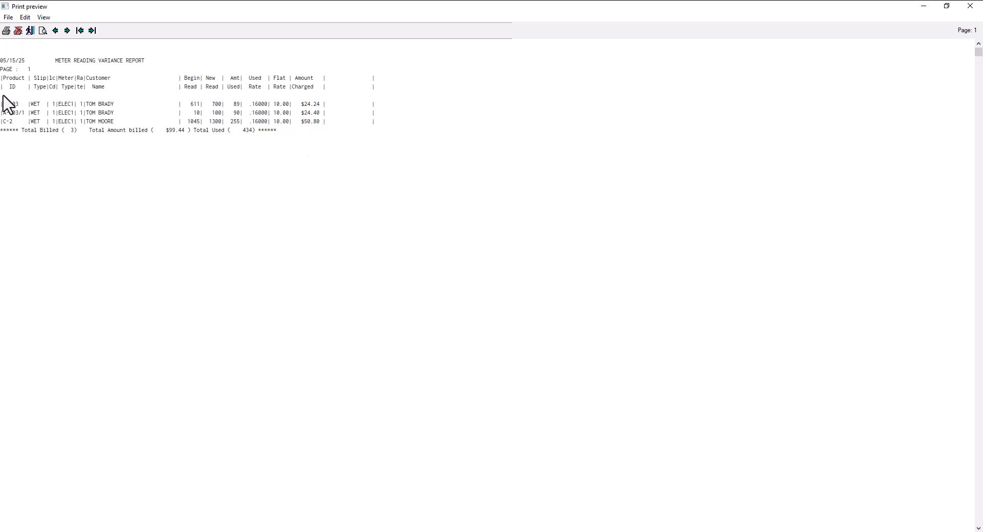
pyautogui.click(18, 30)
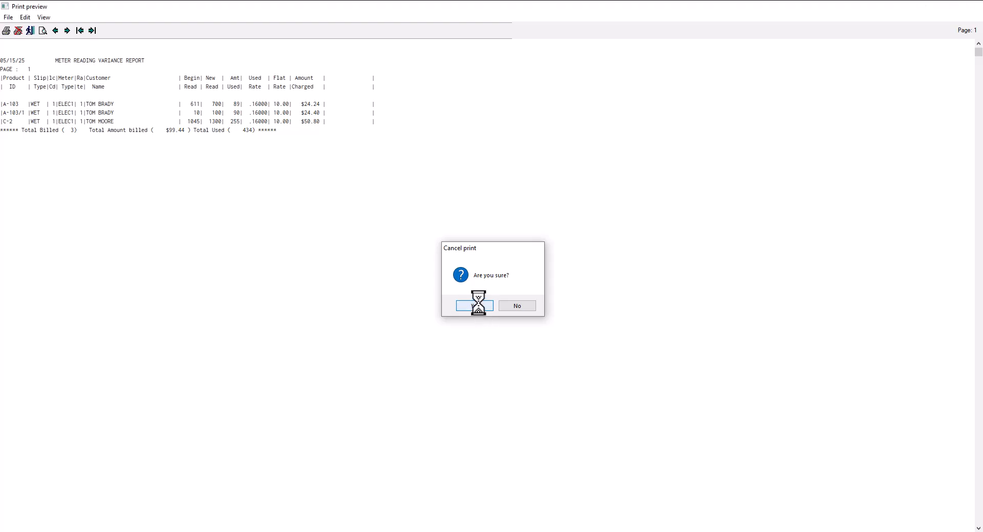
pyautogui.click(476, 306)
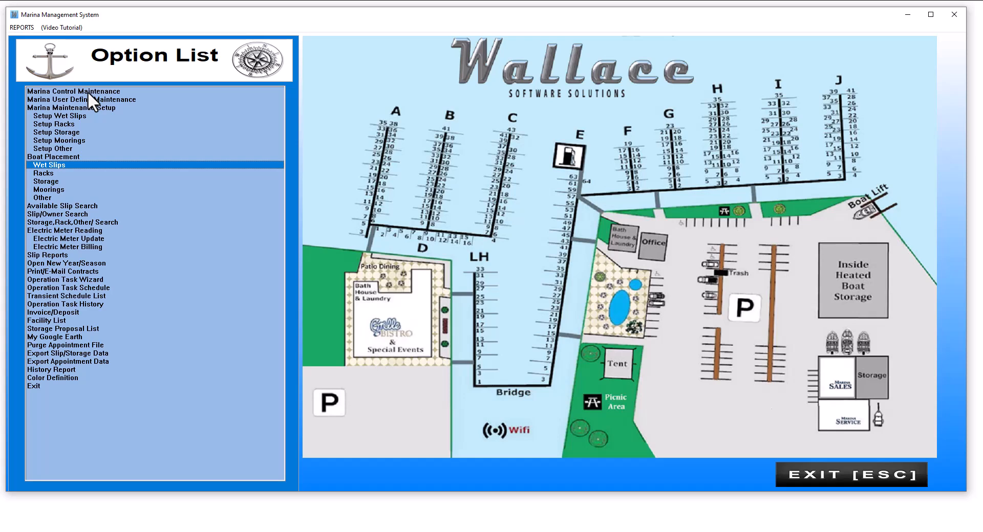
# Open the detailed account history of the customer assigned to wet slip A-103.
pyautogui.doubleClick(54, 164)
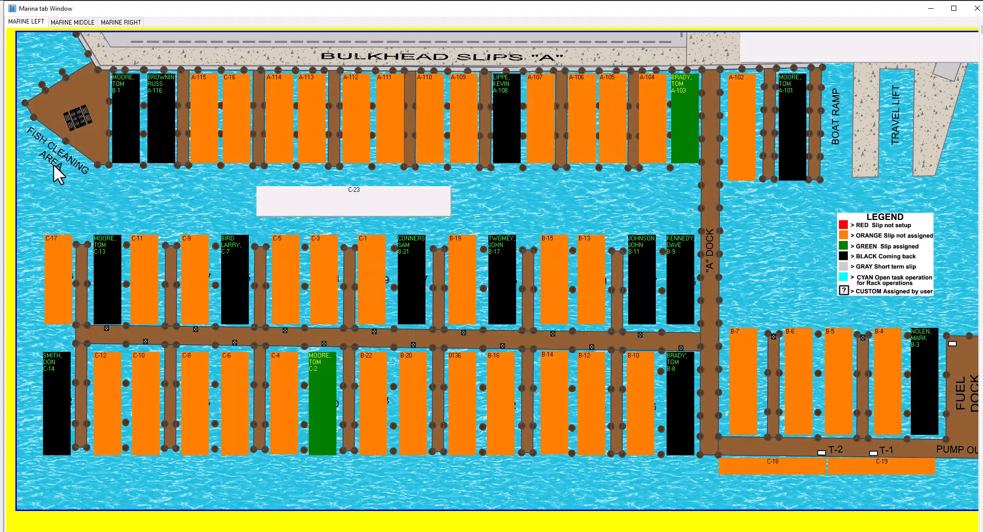
pyautogui.doubleClick(683, 121)
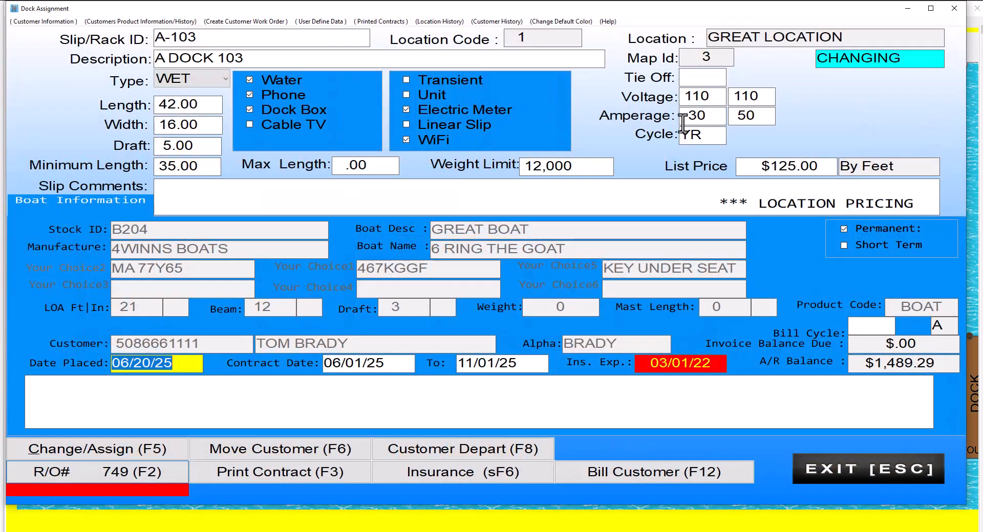
pyautogui.click(43, 21)
pyautogui.click(54, 33)
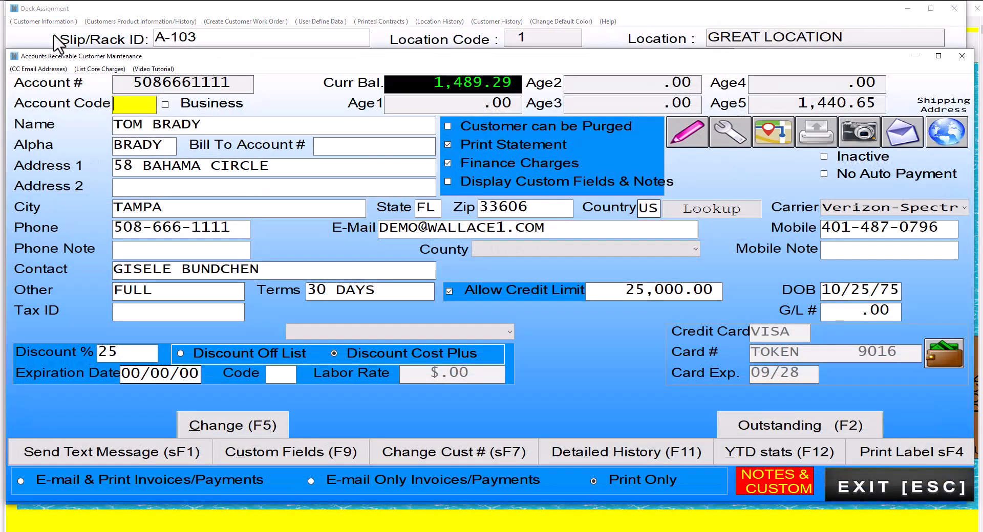
pyautogui.click(597, 454)
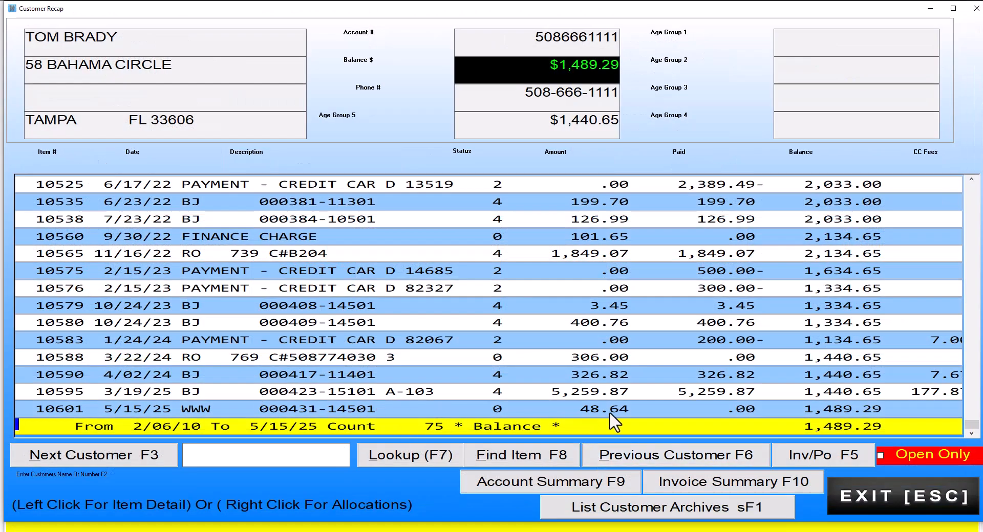
# Preview the customer's 5/15/25 electric invoice covering A-103 and A-103/1, and return to the marina option list.
pyautogui.click(347, 409)
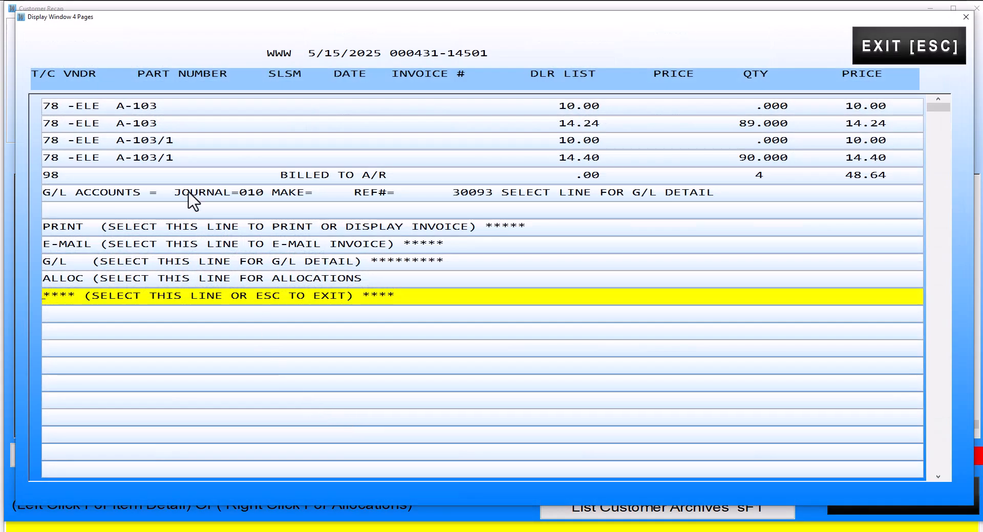
pyautogui.click(174, 227)
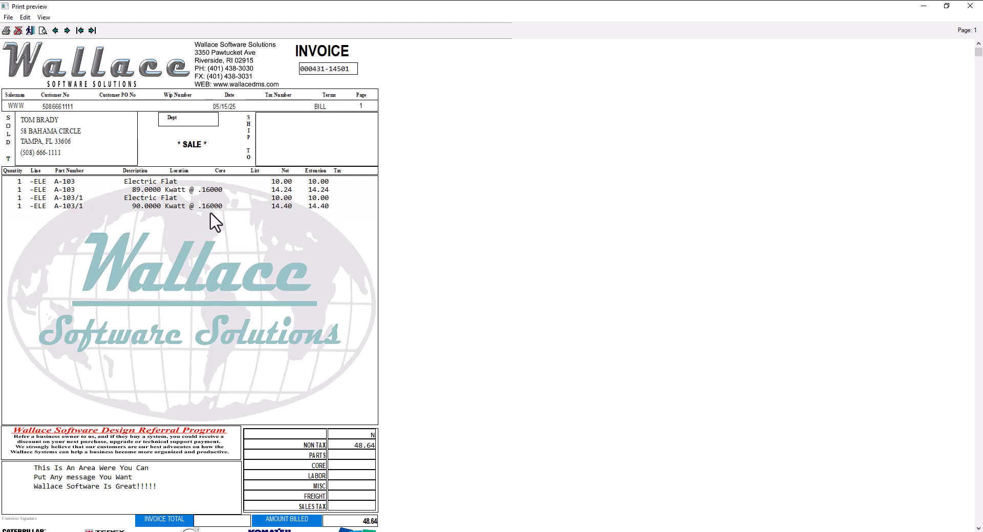
pyautogui.scroll(-1, 257, 273)
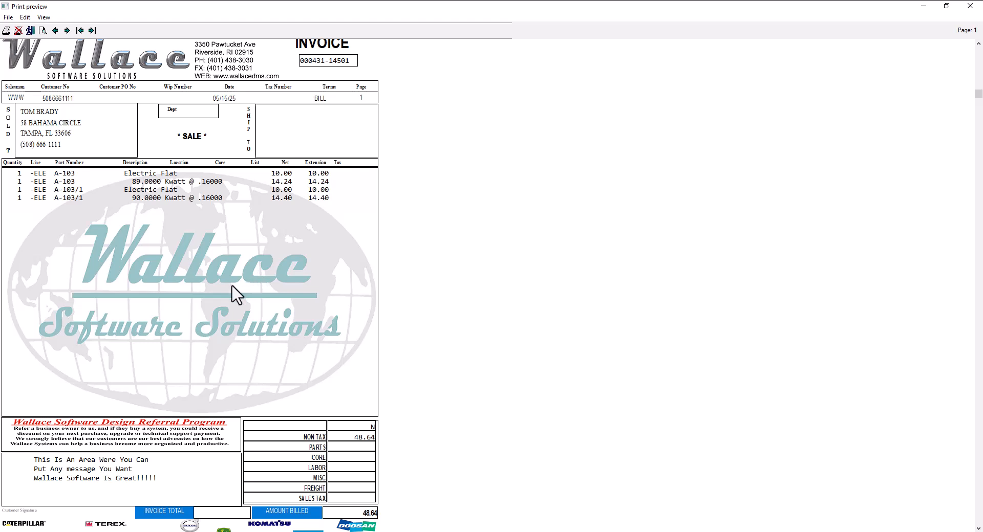
pyautogui.click(15, 32)
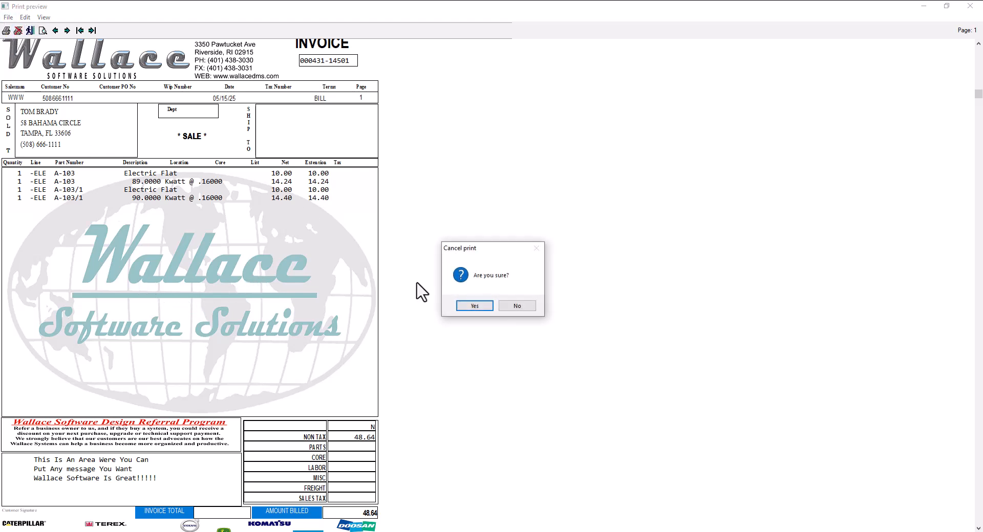
pyautogui.click(481, 307)
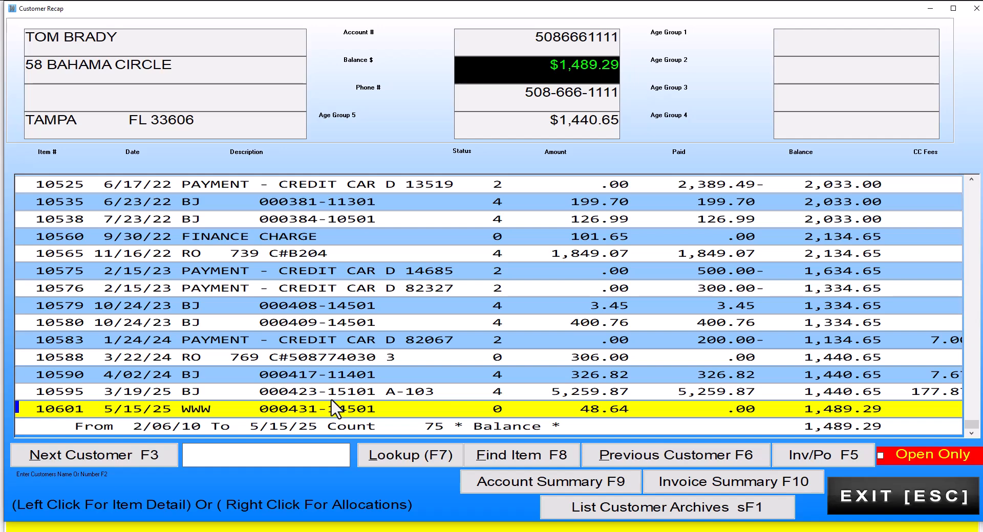
pyautogui.press('Escape')
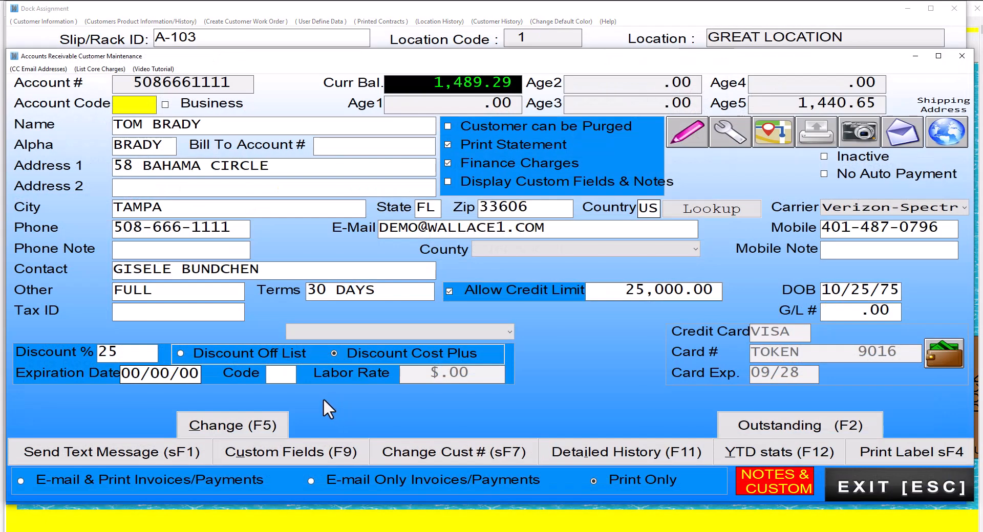
pyautogui.press('Escape')
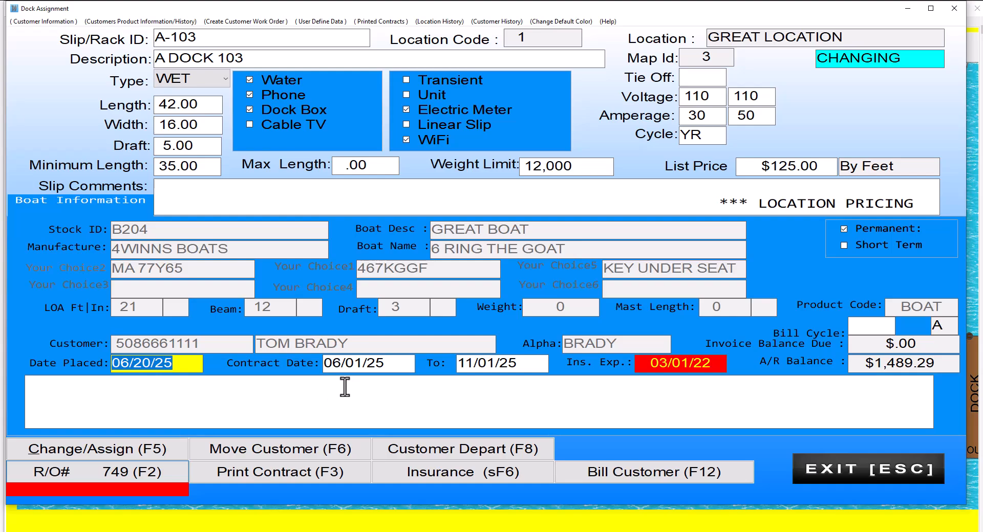
pyautogui.press('Escape')
pyautogui.press('Escape')
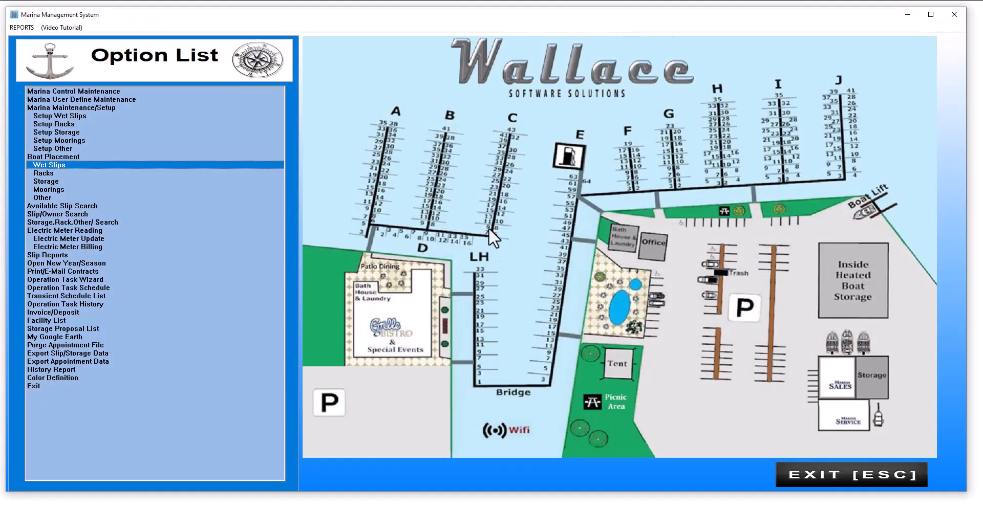